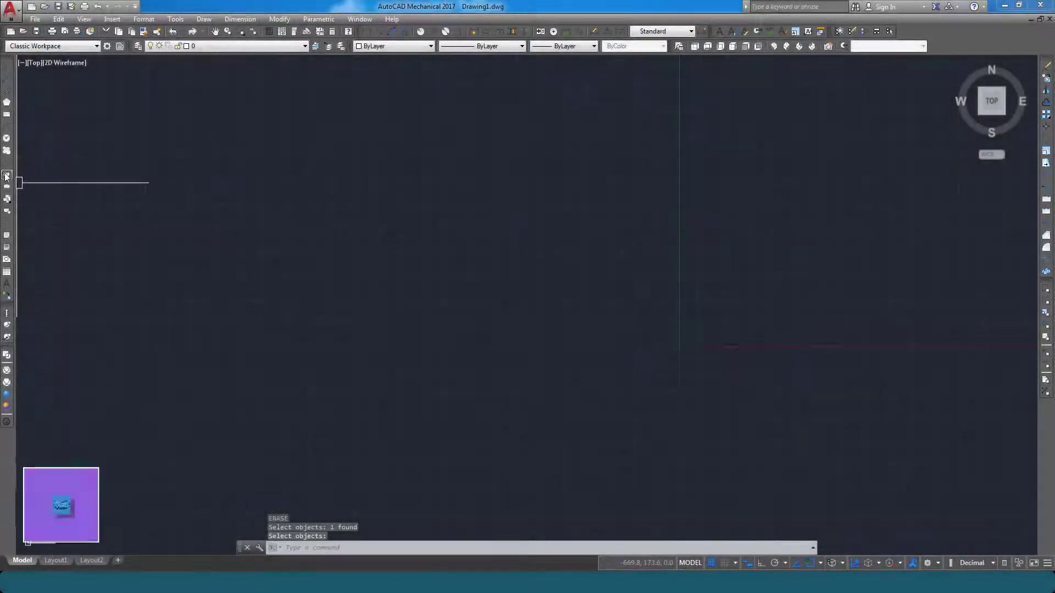
# Step: Start the Ellipse (Axis, End) command from the Draw toolbar
pyautogui.click(7, 176)
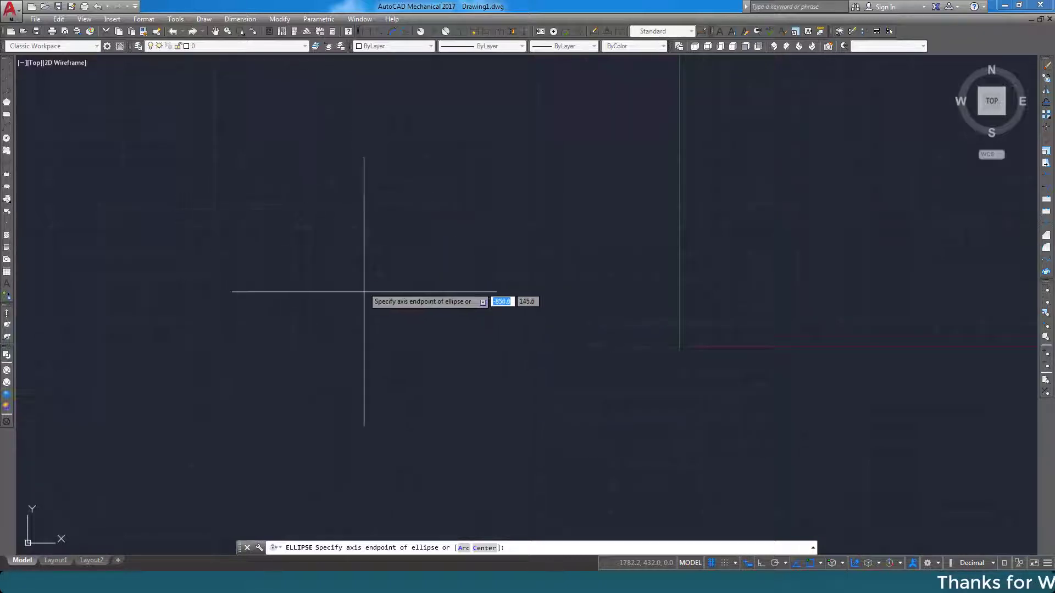
# Step: Draw a tilted ellipse by picking both axis endpoints and the other-axis distance
pyautogui.click(349, 302)
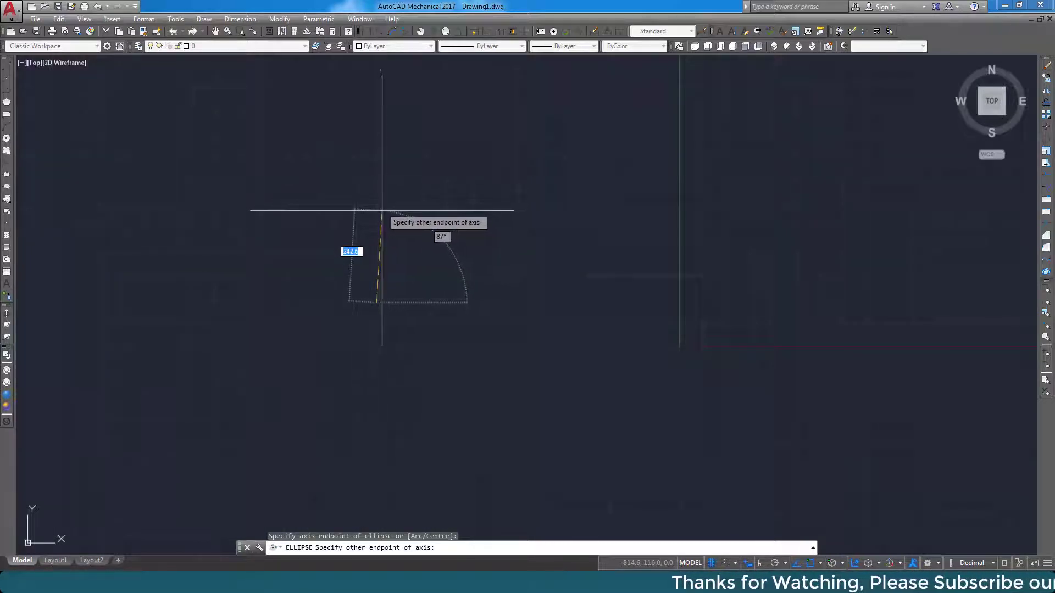
pyautogui.click(442, 217)
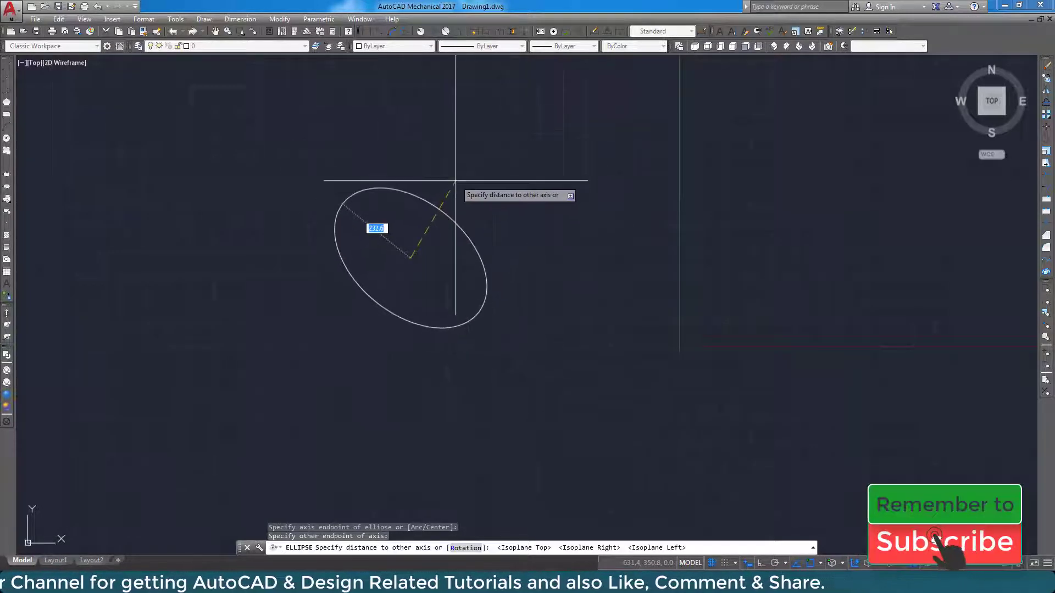
pyautogui.click(522, 113)
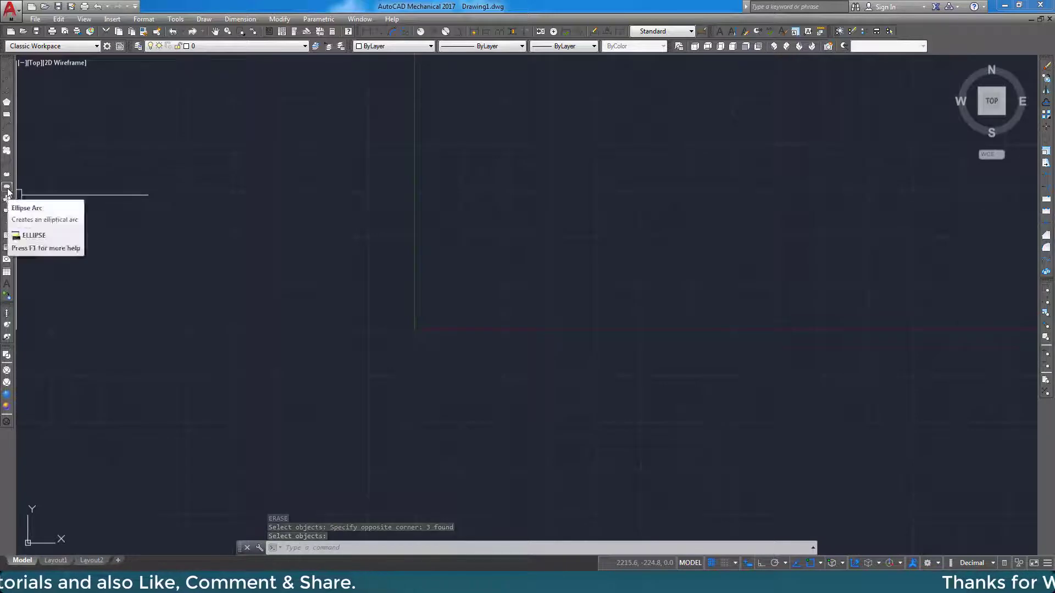
# Step: Draw an elliptical arc across the drawing's middle from axis points and start/end angles, then start ERASE
pyautogui.click(8, 190)
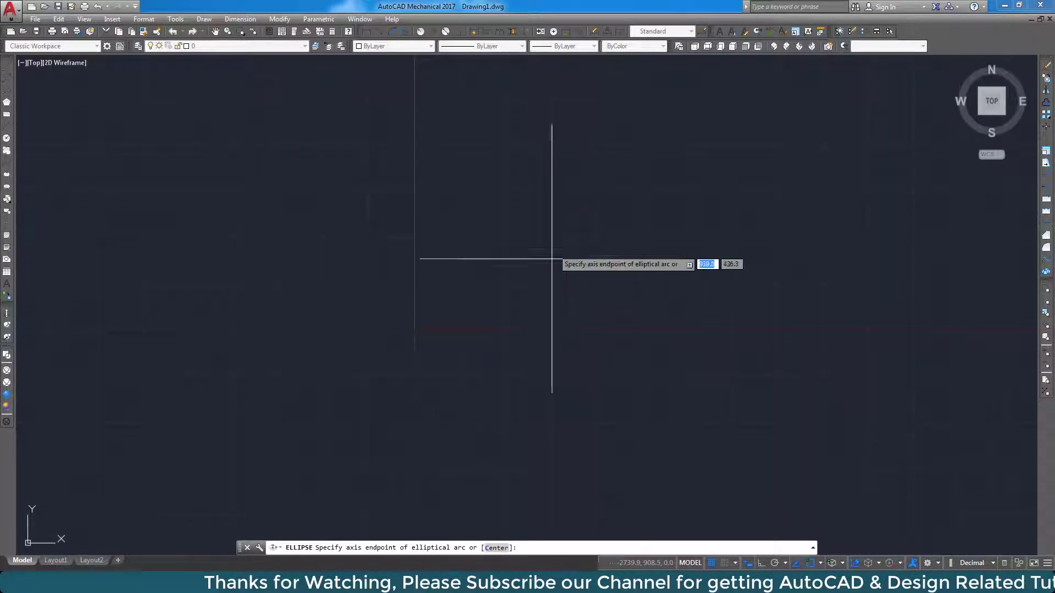
pyautogui.click(571, 241)
pyautogui.click(556, 156)
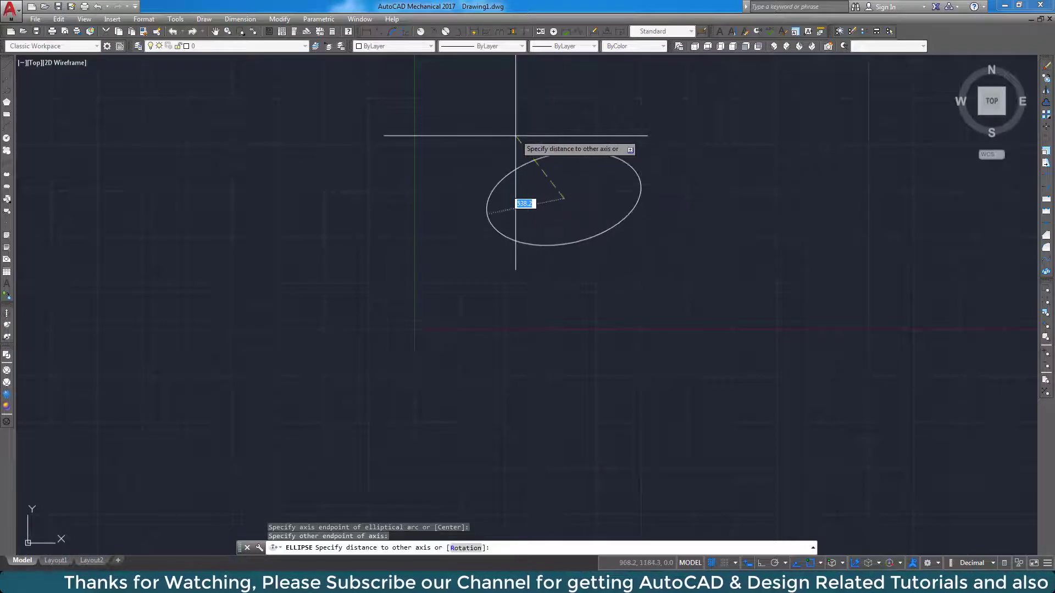
pyautogui.click(555, 107)
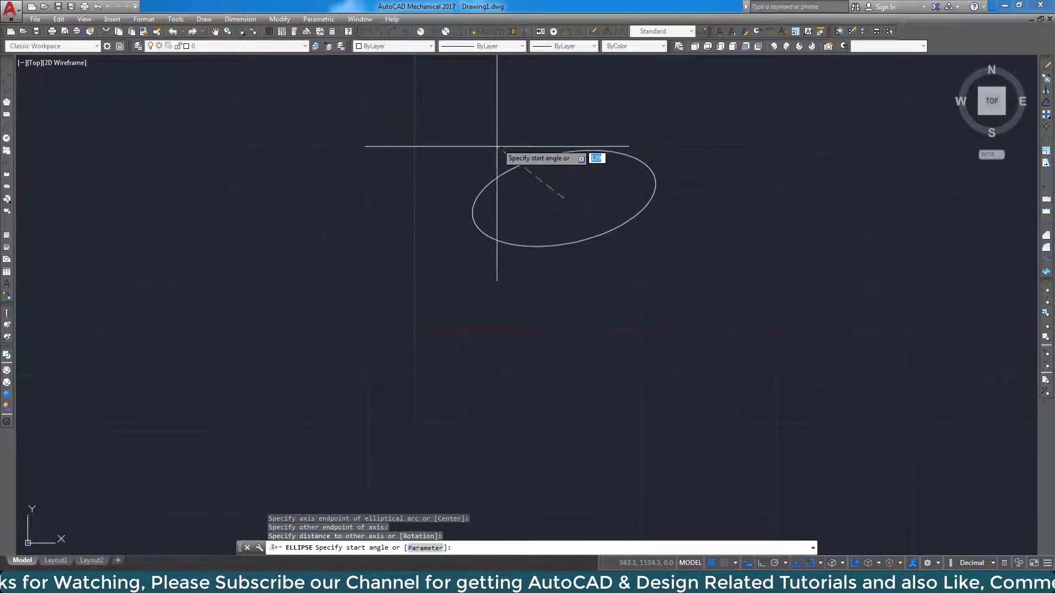
pyautogui.click(510, 189)
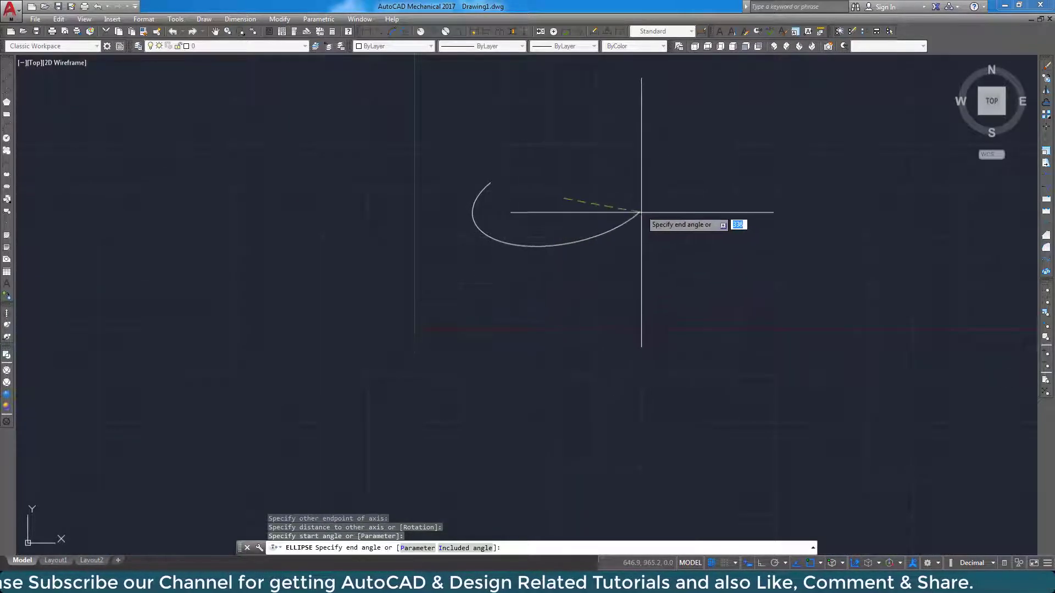
pyautogui.click(662, 190)
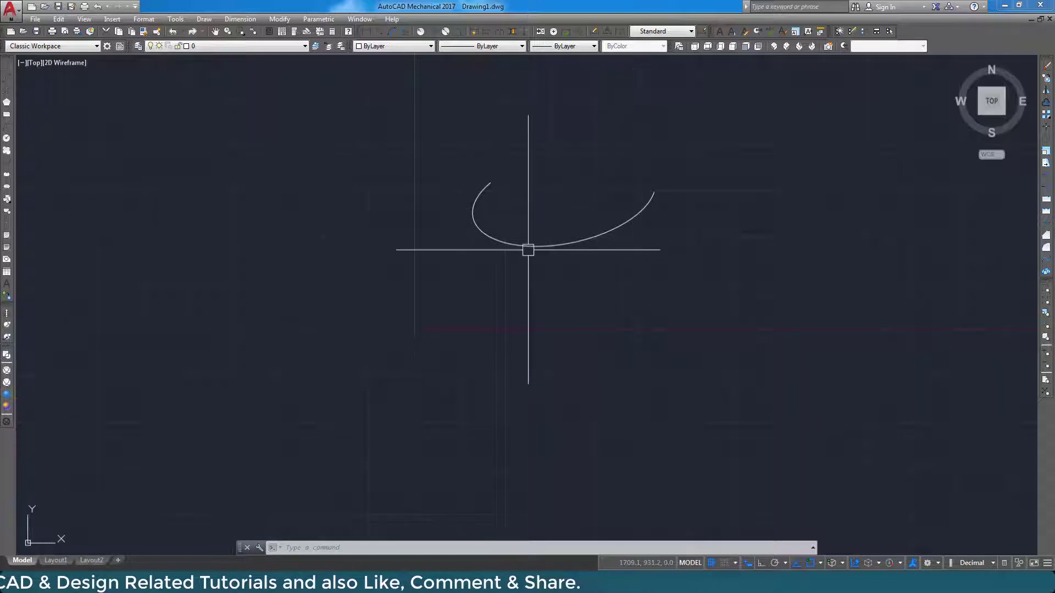
pyautogui.write('e')
pyautogui.press('Return')
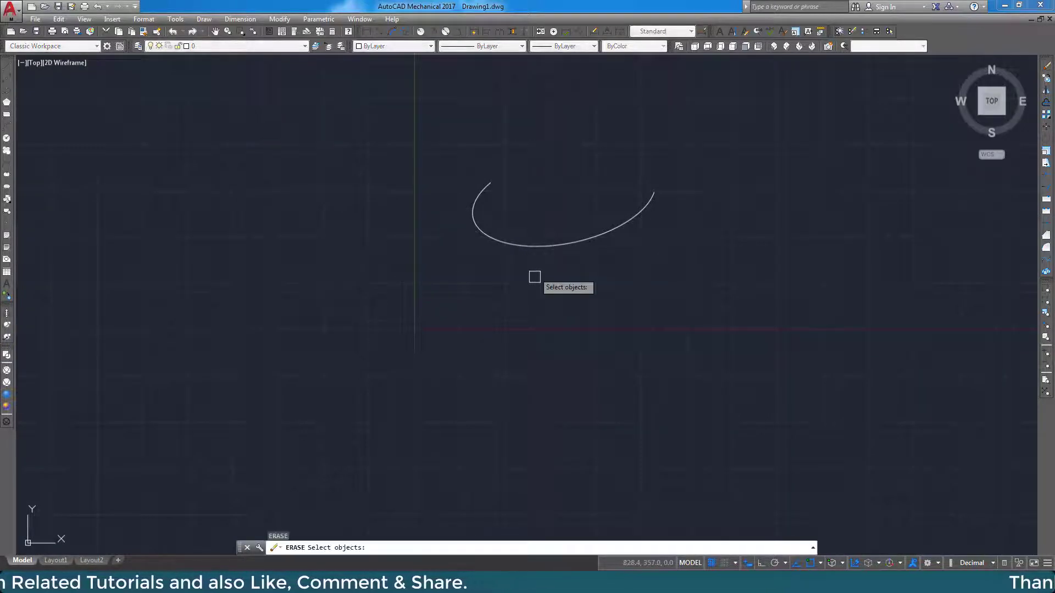
# Step: Select the elliptical arc and confirm erasing it
pyautogui.click(535, 249)
pyautogui.press('Return')
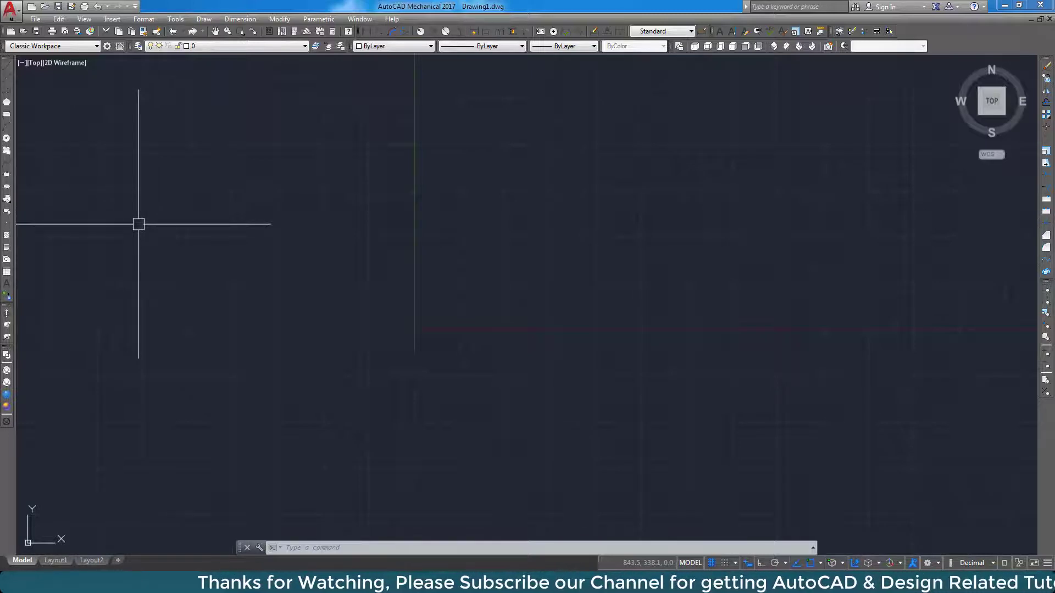
# Step: Draw a rectangle with REC by picking two opposite corners
pyautogui.write('REC')
pyautogui.press('Return')
pyautogui.press('Escape')
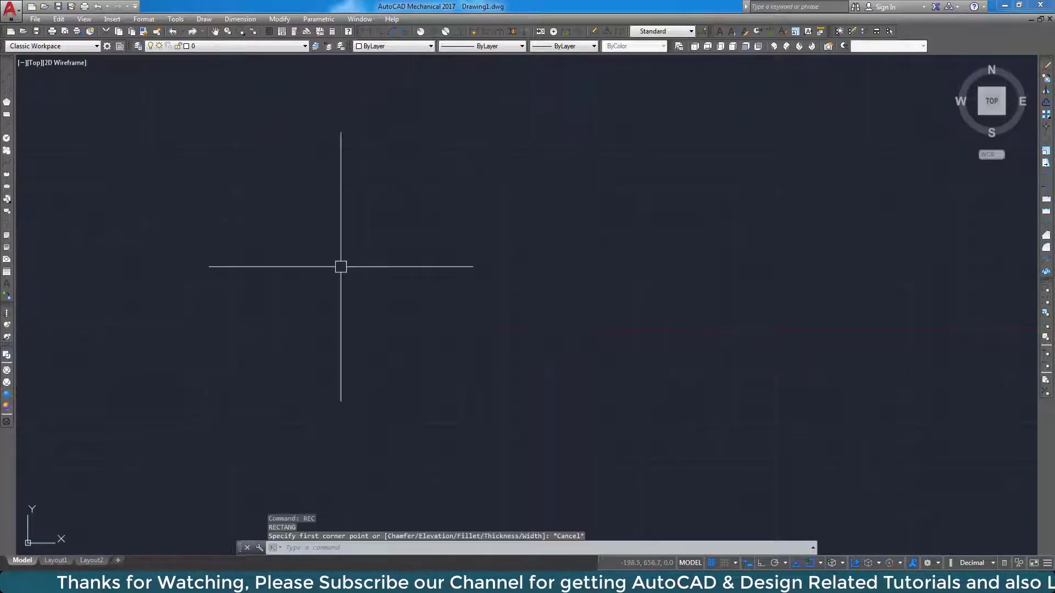
pyautogui.press('Return')
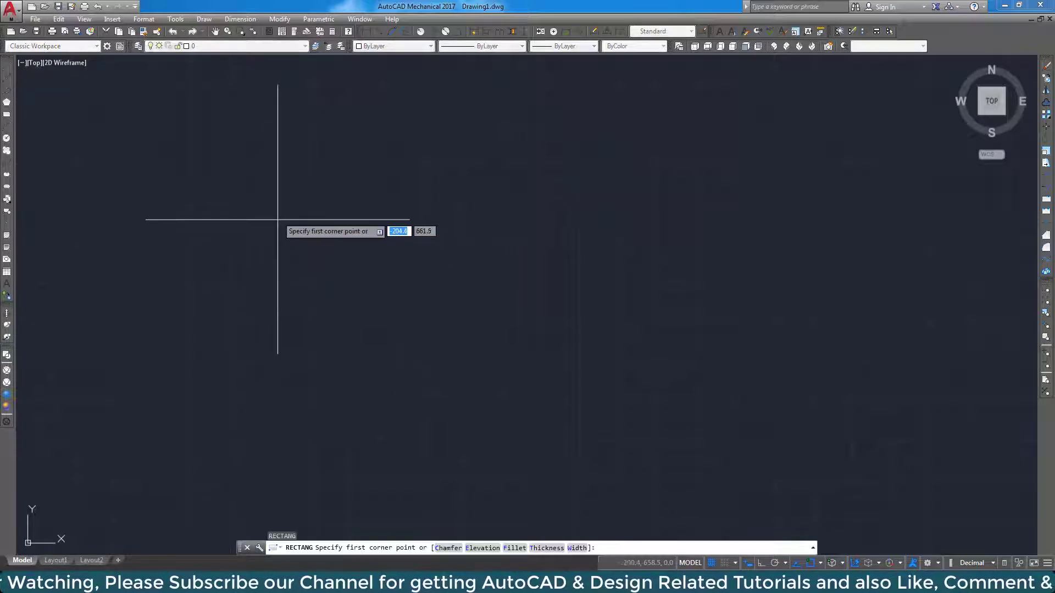
pyautogui.click(277, 215)
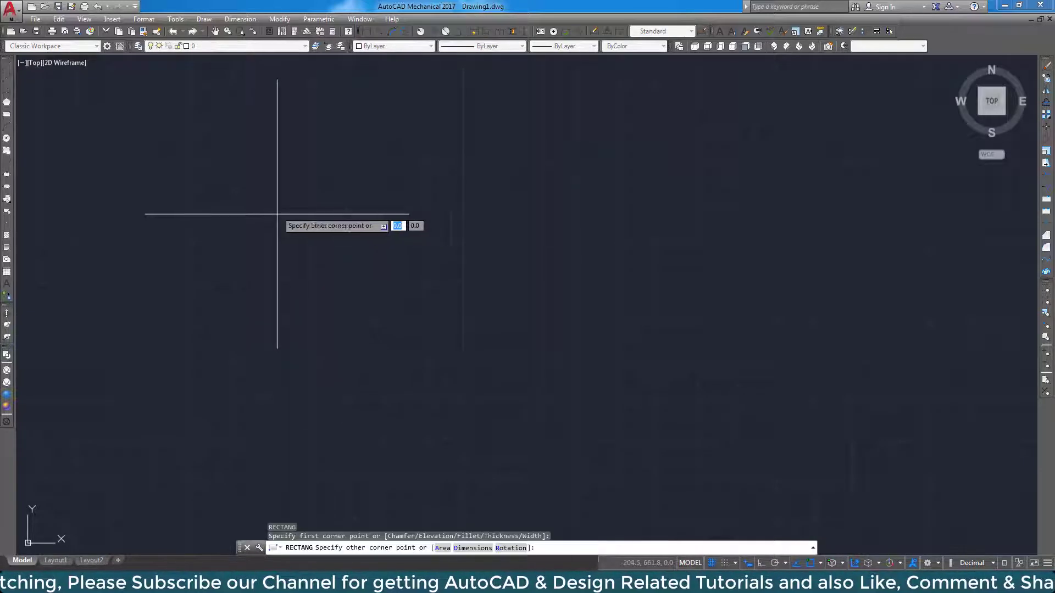
pyautogui.click(580, 409)
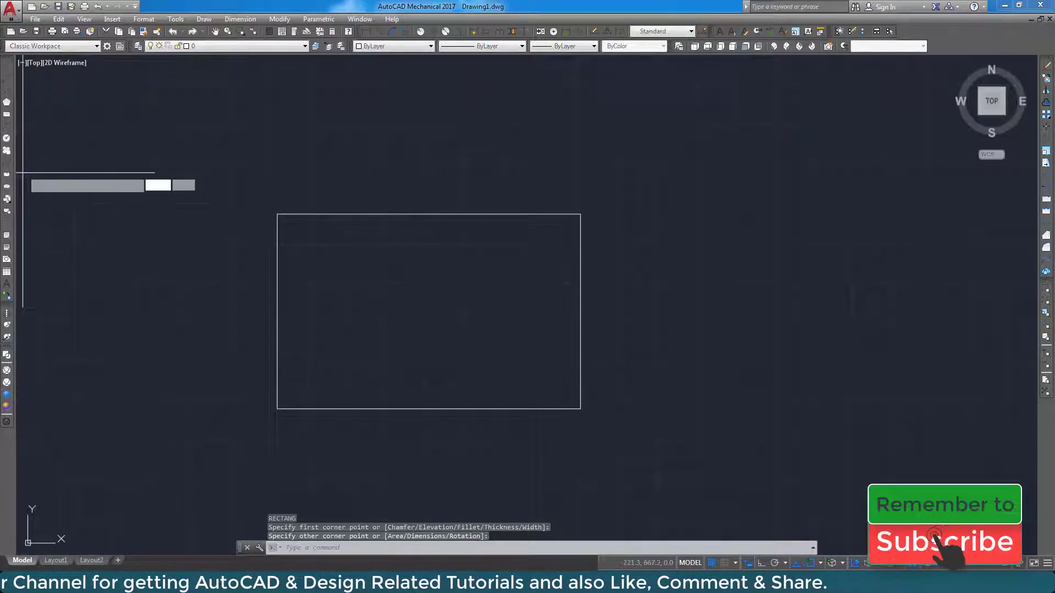
# Step: Draw a circle inside the rectangle, slightly left of its centre
pyautogui.click(7, 138)
pyautogui.click(424, 322)
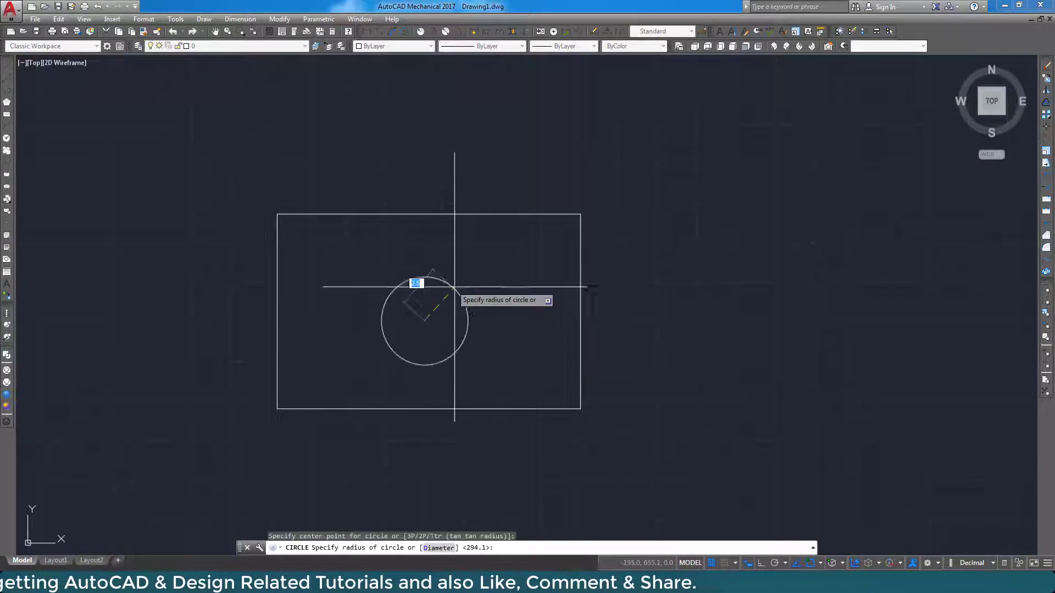
pyautogui.click(470, 278)
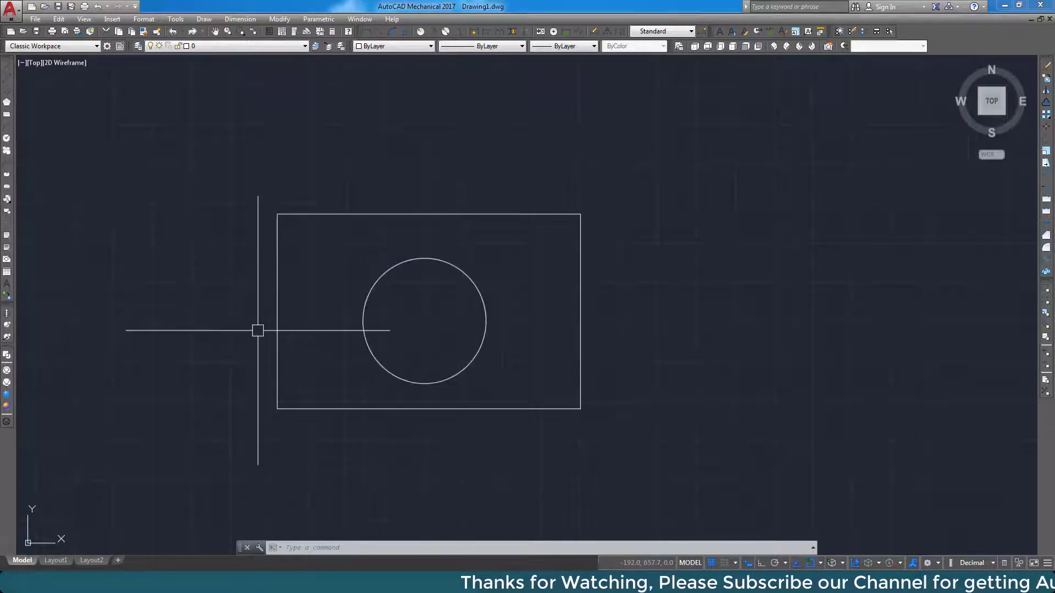
# Step: Define a block named 'Block' from the rectangle and circle, with the circle's centre as base point
pyautogui.click(7, 212)
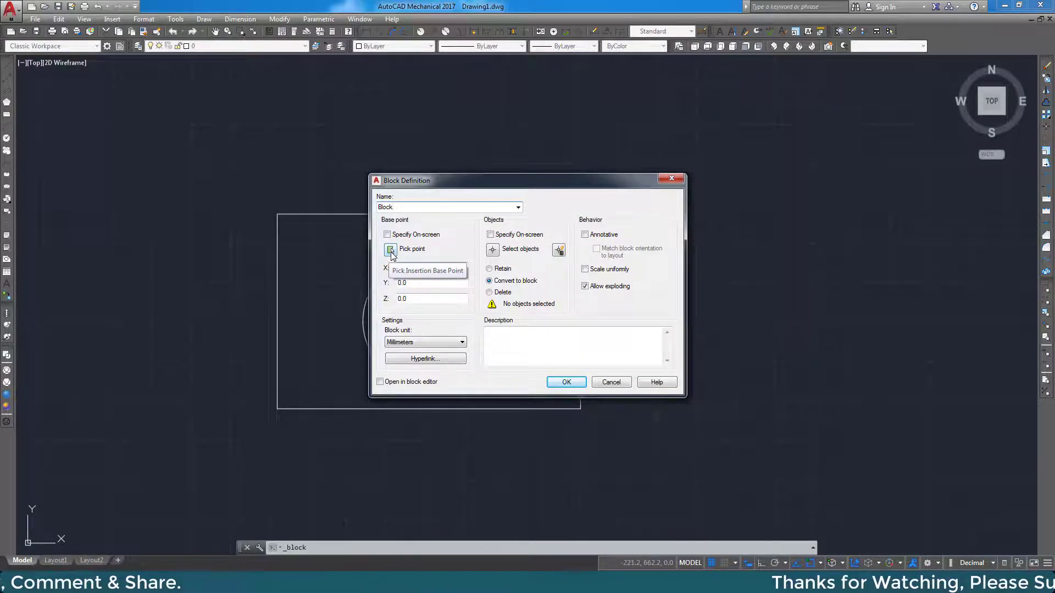
pyautogui.click(391, 251)
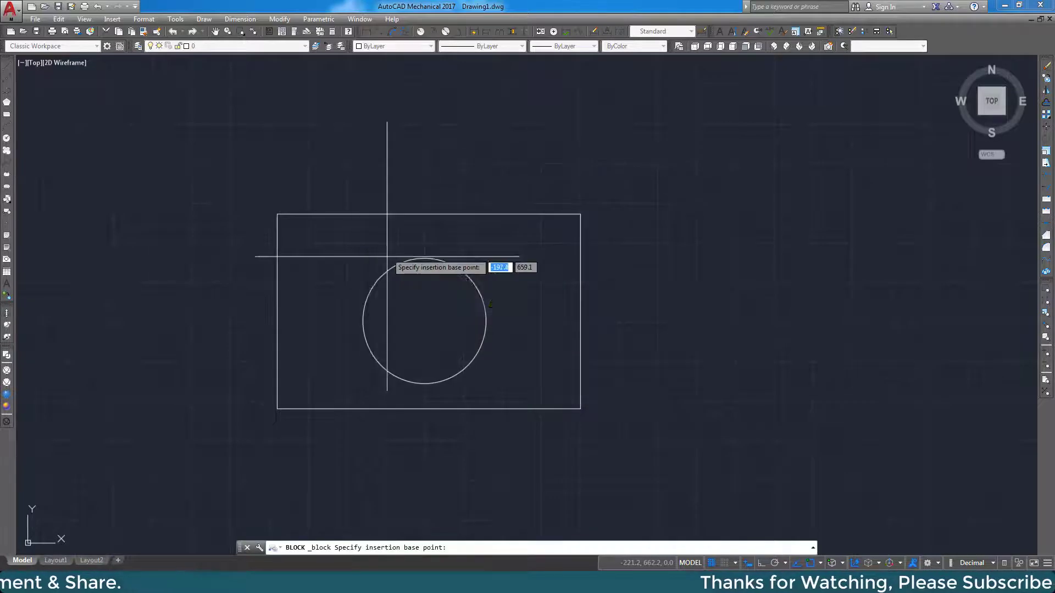
pyautogui.click(424, 321)
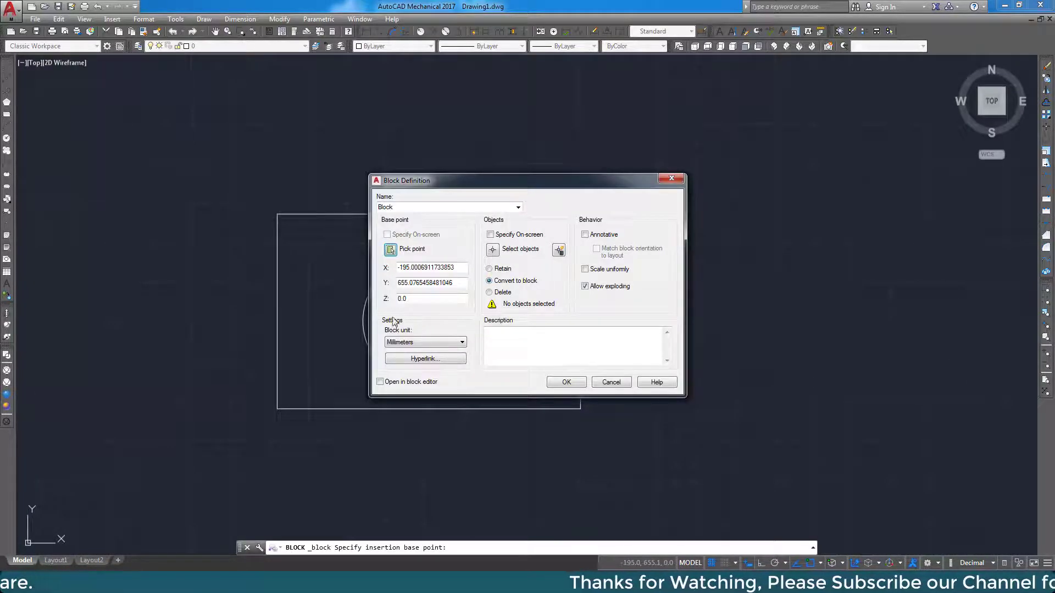
pyautogui.click(493, 251)
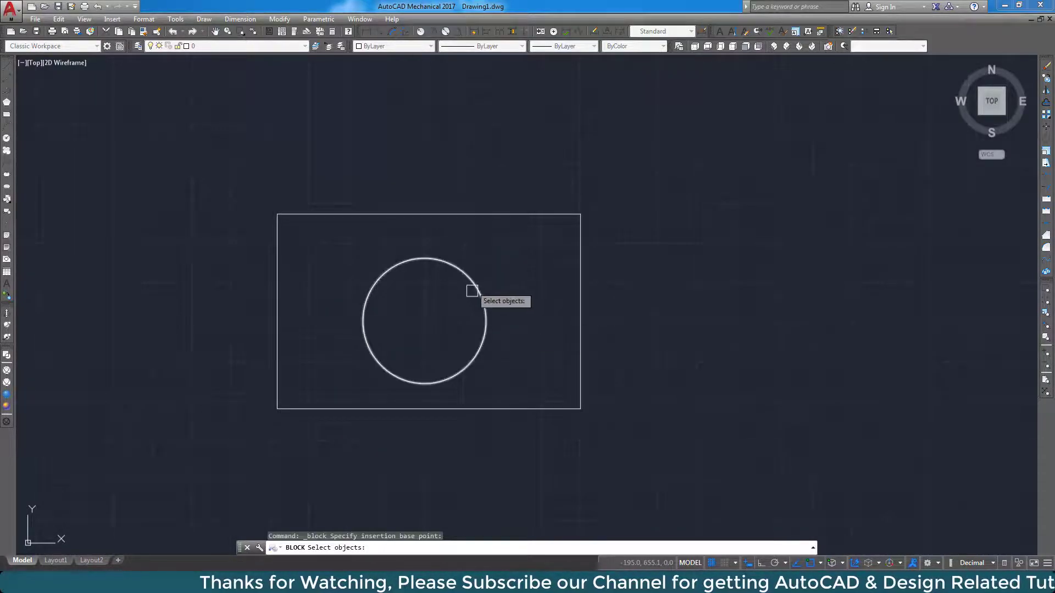
pyautogui.click(276, 283)
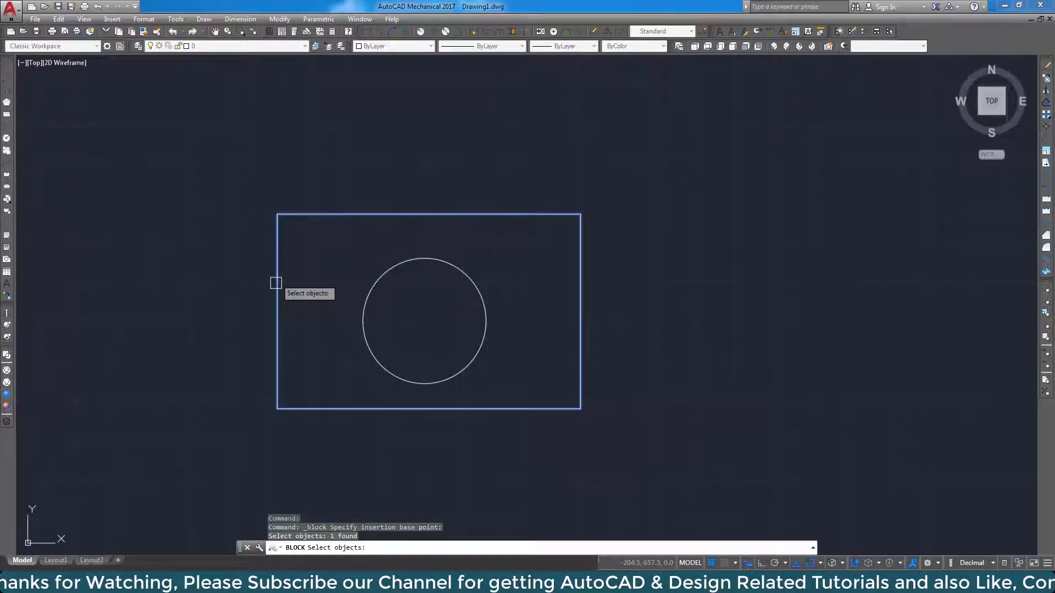
pyautogui.click(387, 273)
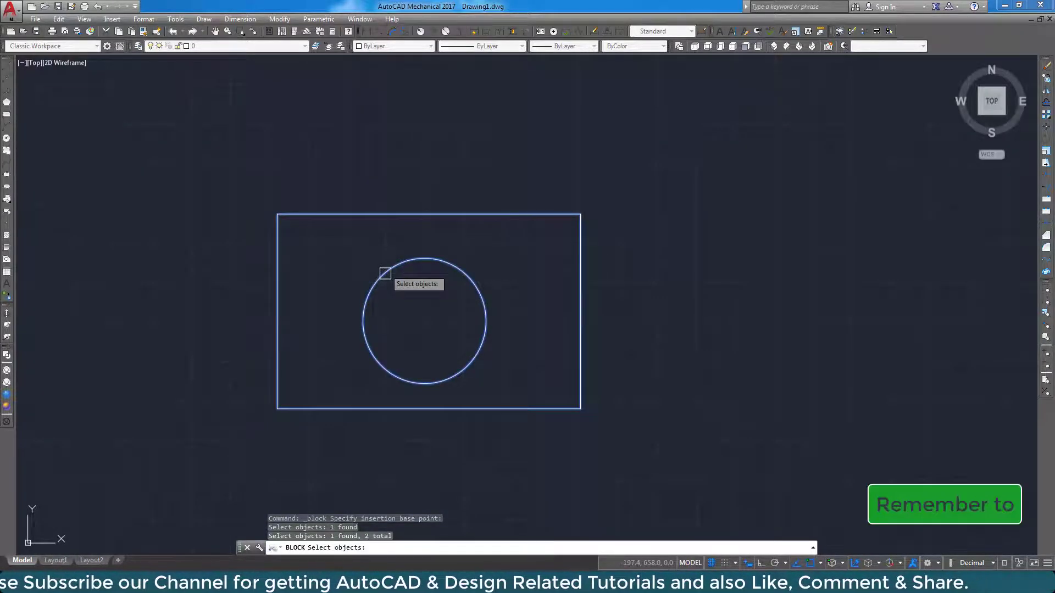
pyautogui.press('Return')
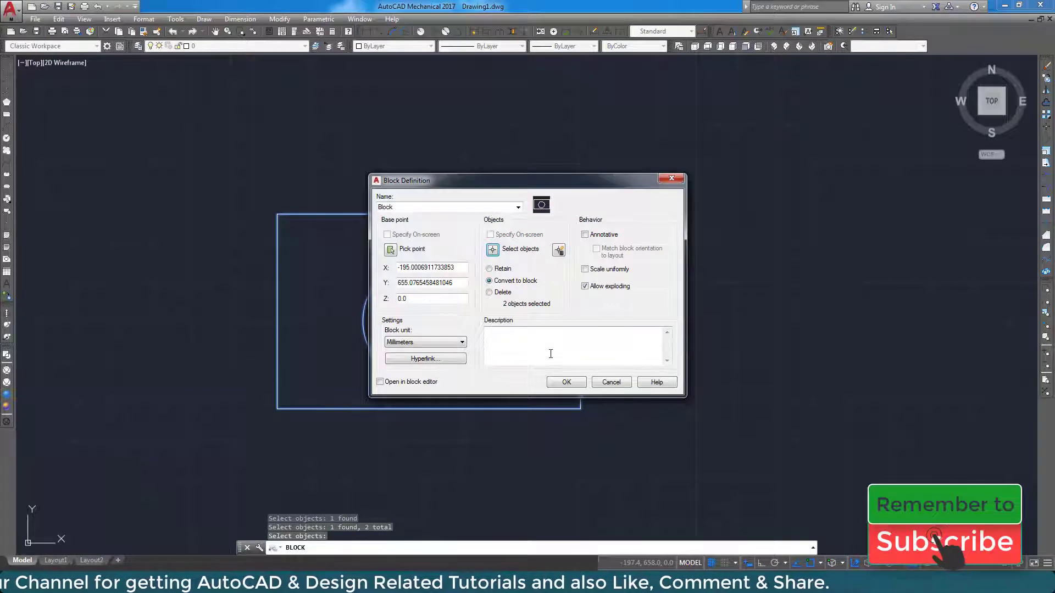
pyautogui.click(563, 385)
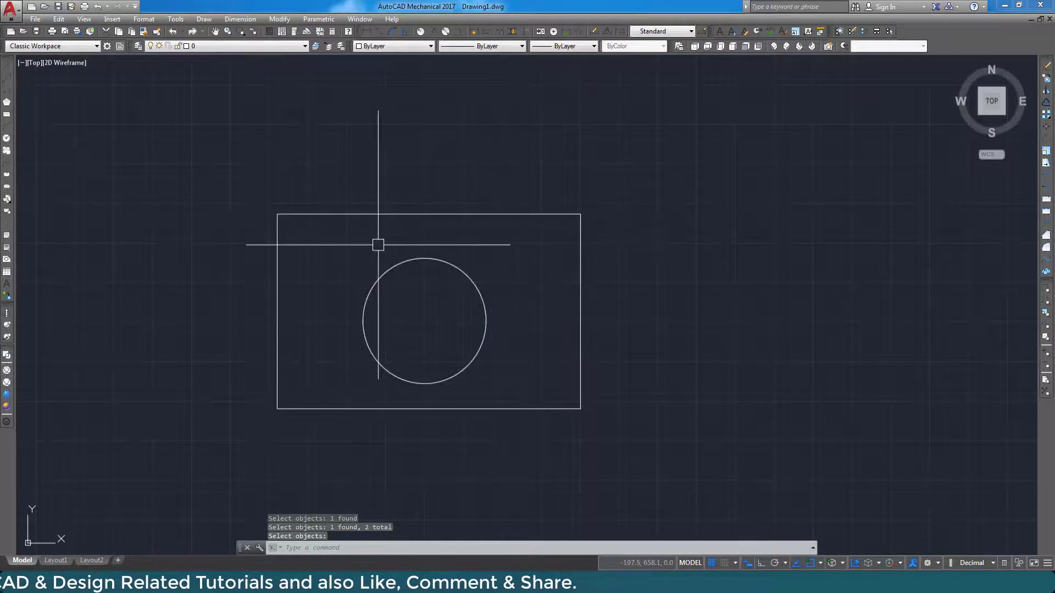
# Step: Window-select the new block and delete it
pyautogui.scroll(-8, 450, 251)
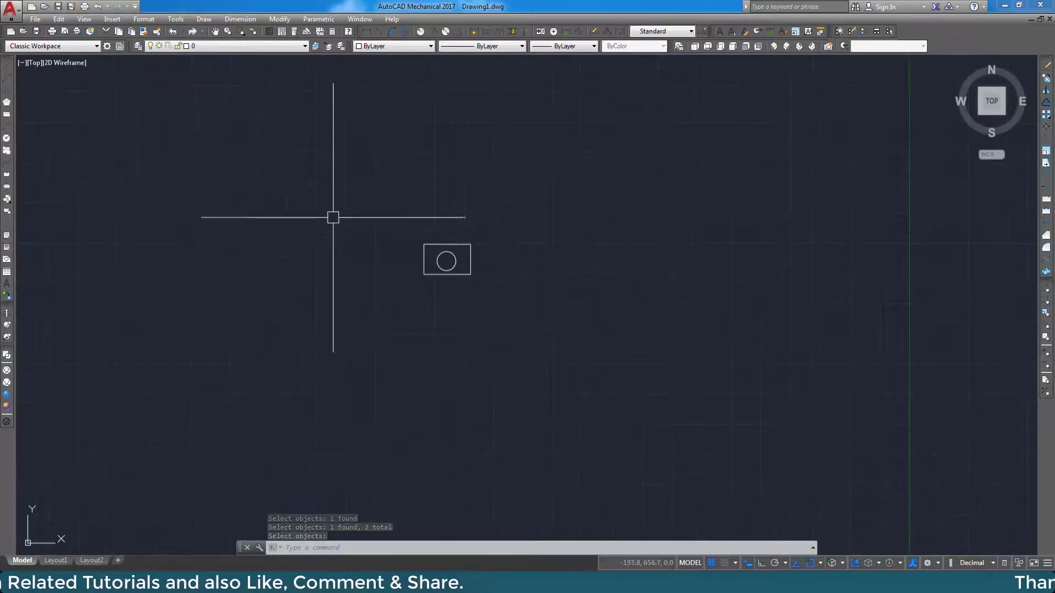
pyautogui.click(292, 192)
pyautogui.click(592, 374)
pyautogui.press('Delete')
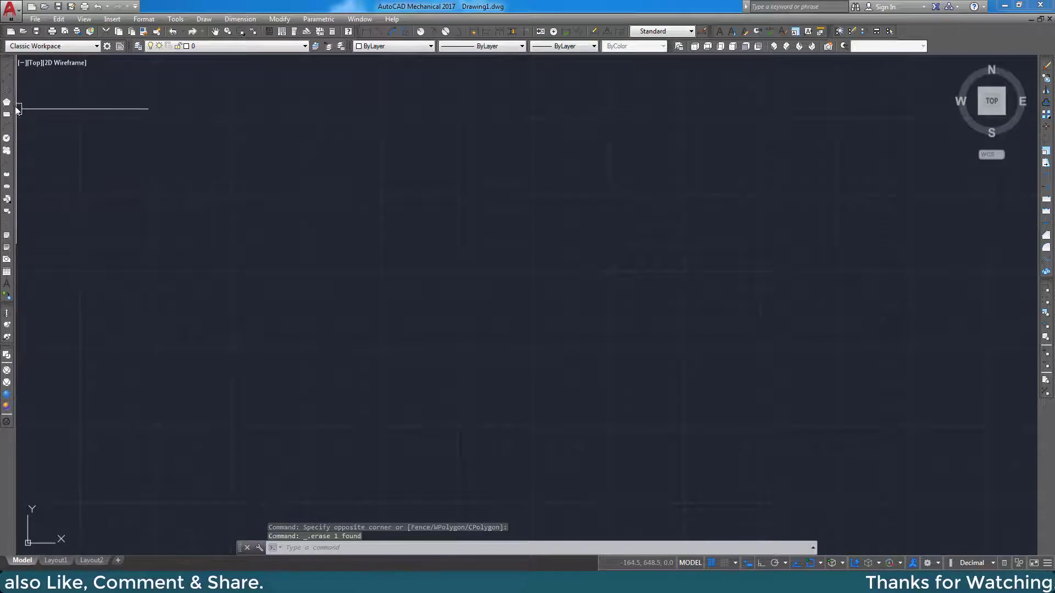
# Step: Draw a six-sided inscribed polygon from a centre point and radius
pyautogui.click(7, 102)
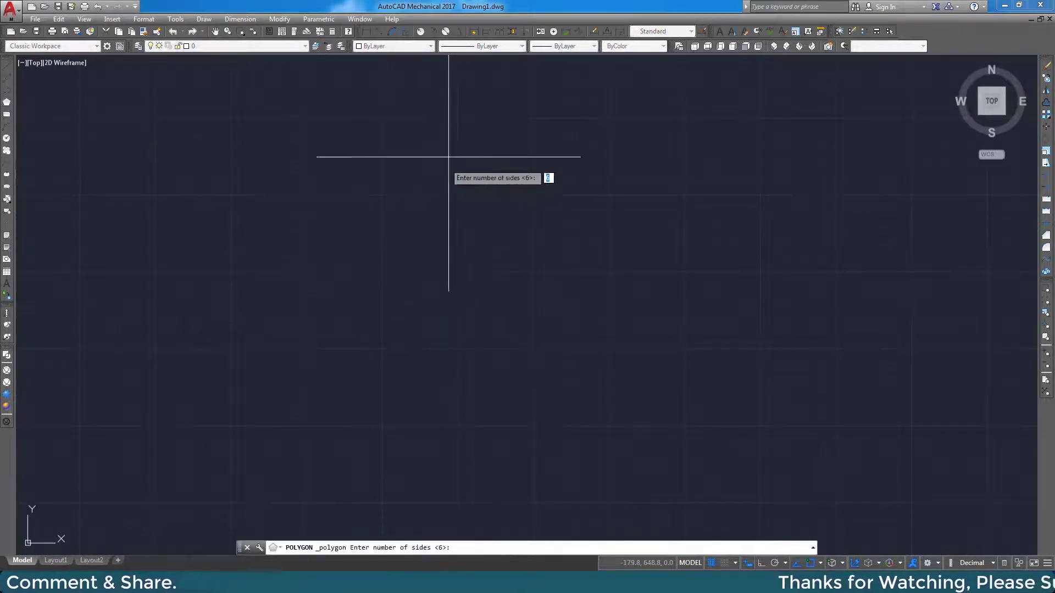
pyautogui.press('Return')
pyautogui.click(374, 307)
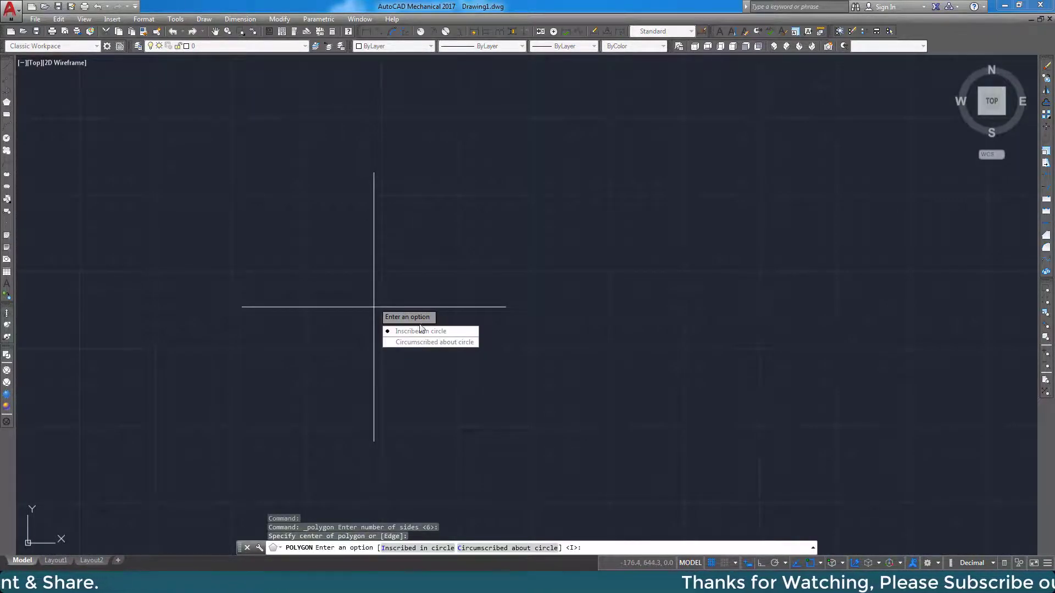
pyautogui.press('Return')
pyautogui.click(481, 225)
# Step: Draw a larger rectangle enclosing the hexagon, then bring up the Insert dialog
pyautogui.click(7, 114)
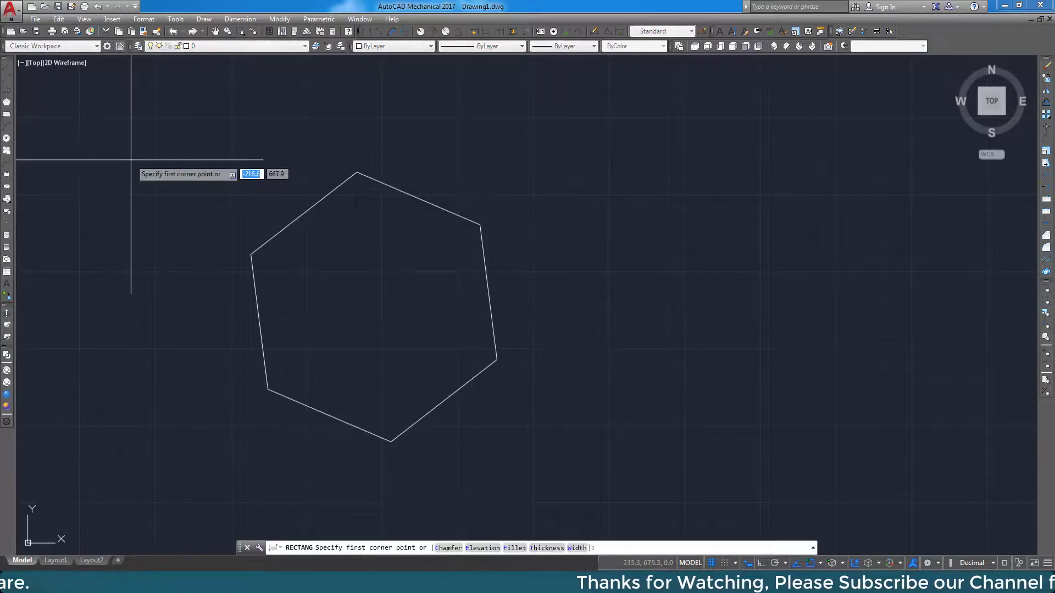
pyautogui.scroll(-8, 522, 238)
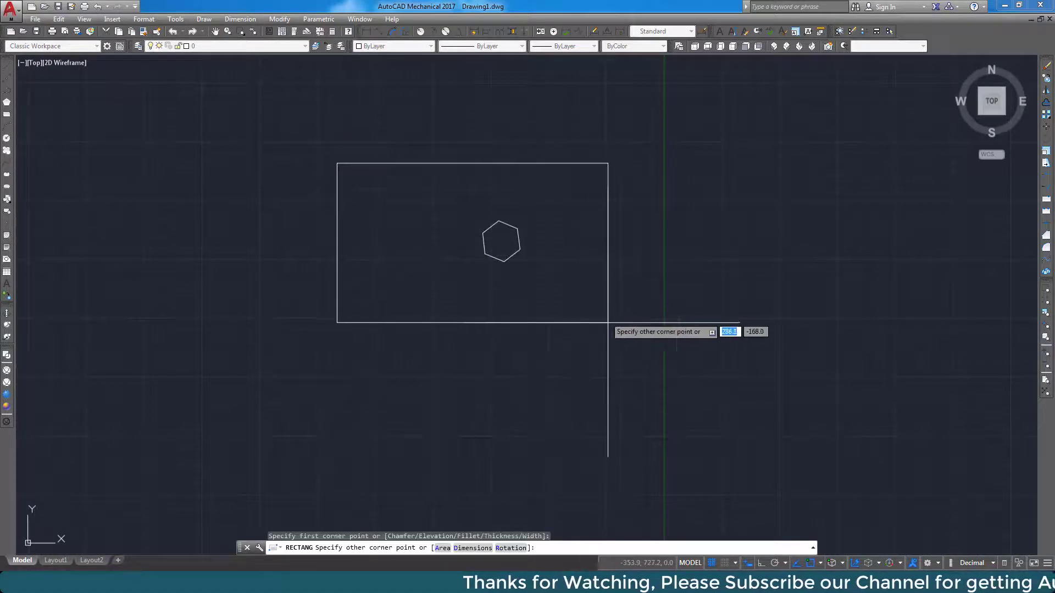
pyautogui.click(637, 337)
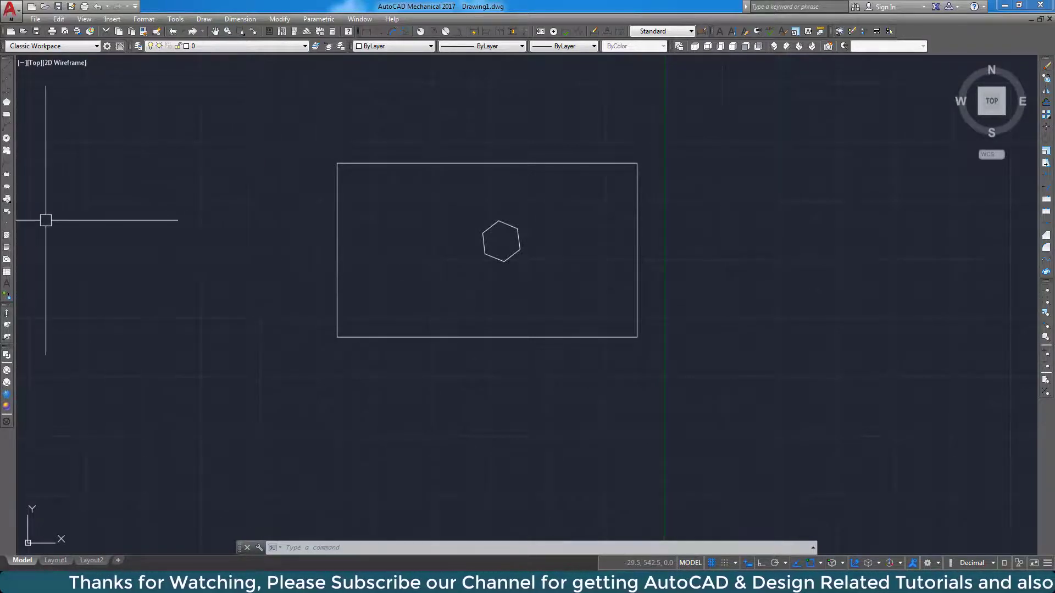
pyautogui.click(7, 201)
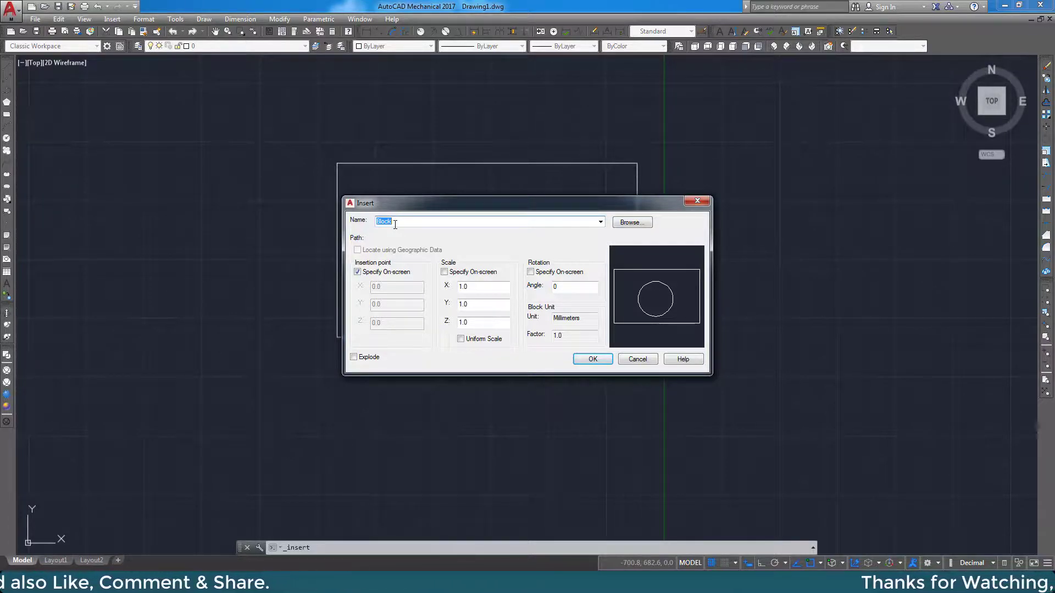
# Step: Insert 'Block' into the upper right of the large rectangle
pyautogui.click(601, 222)
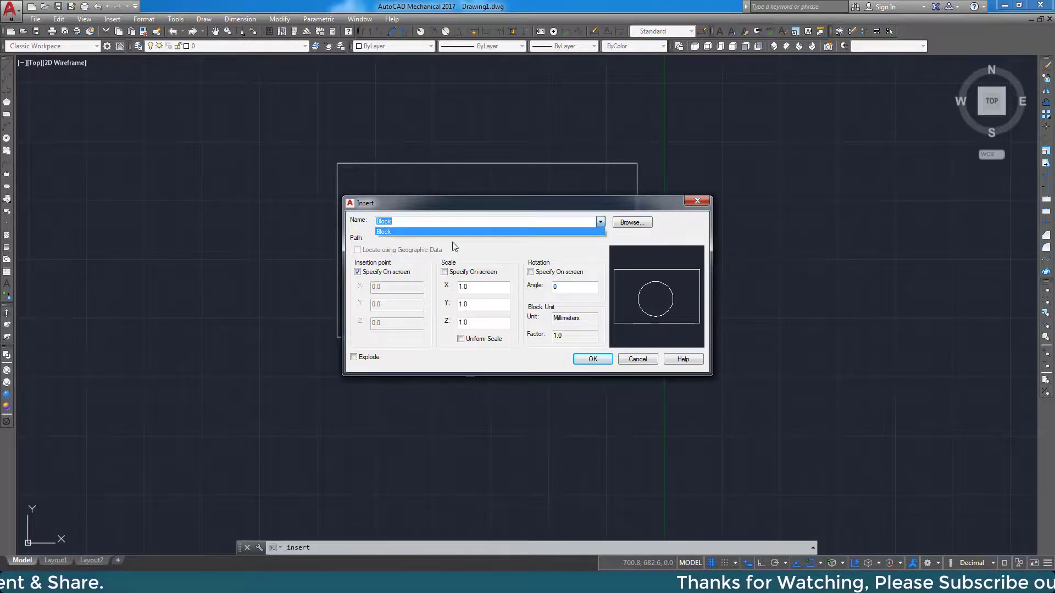
pyautogui.click(388, 232)
pyautogui.click(593, 359)
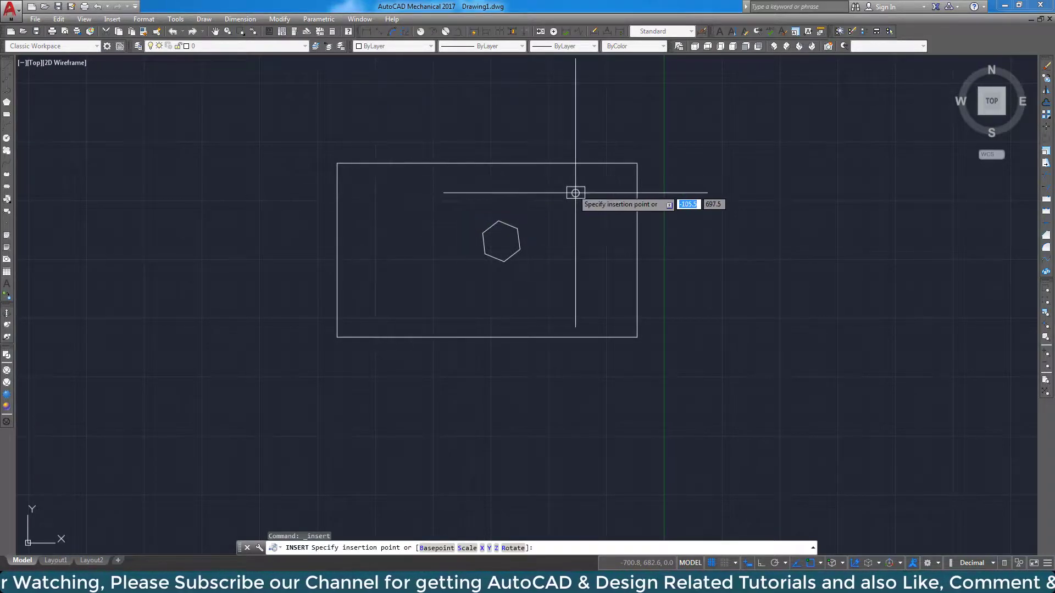
pyautogui.click(602, 194)
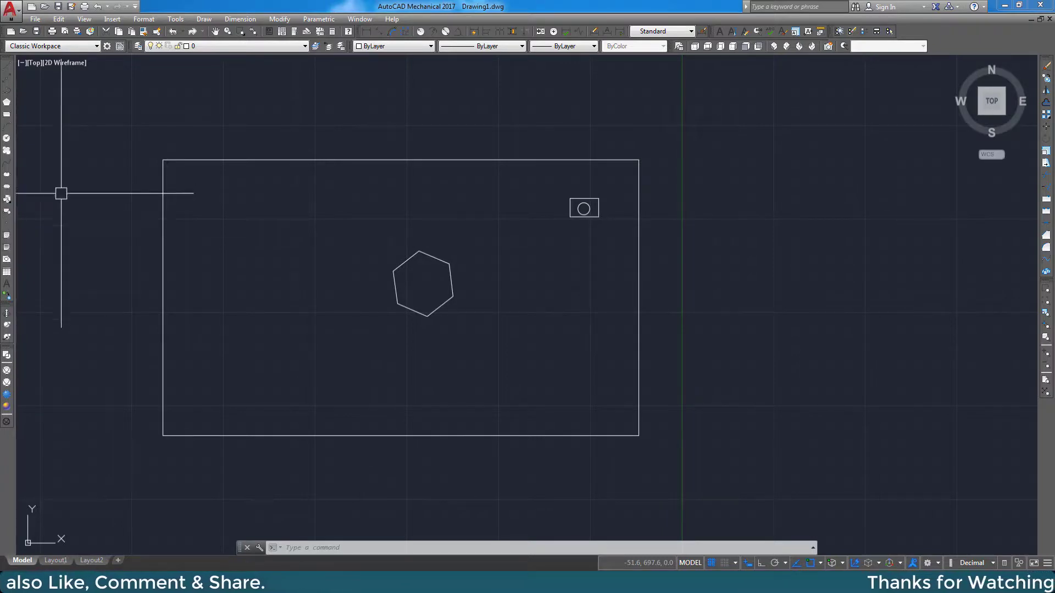
# Step: Place eight single points scattered inside the large rectangle with the Point command
pyautogui.click(6, 226)
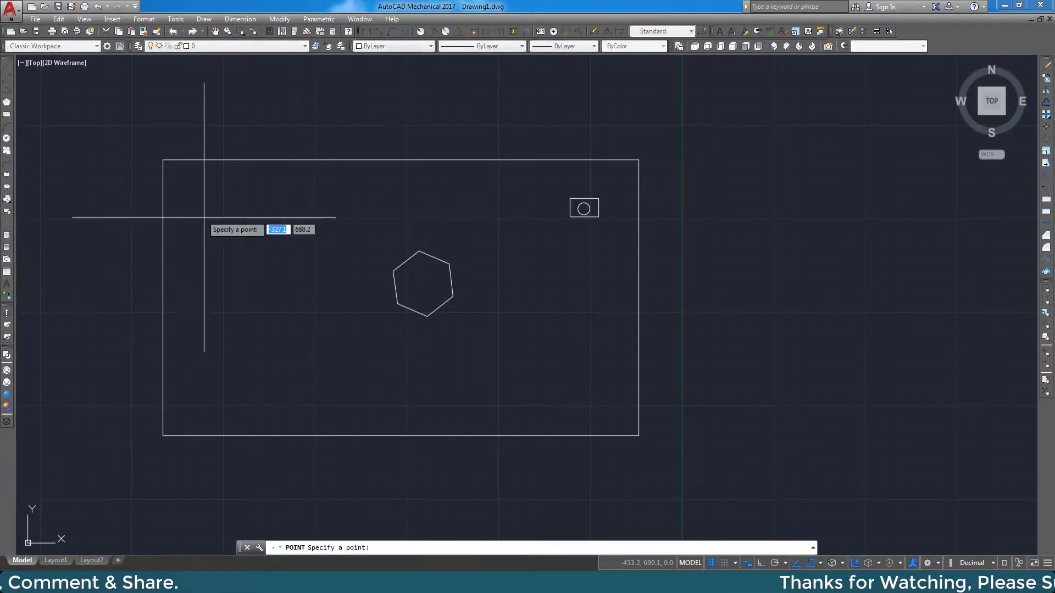
pyautogui.click(223, 218)
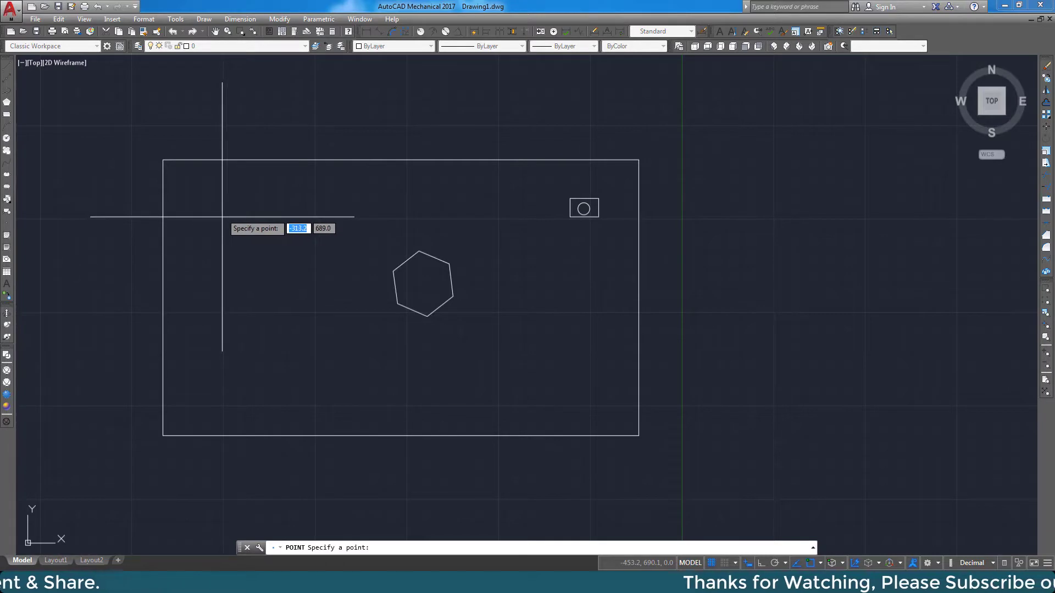
pyautogui.click(350, 206)
pyautogui.click(334, 274)
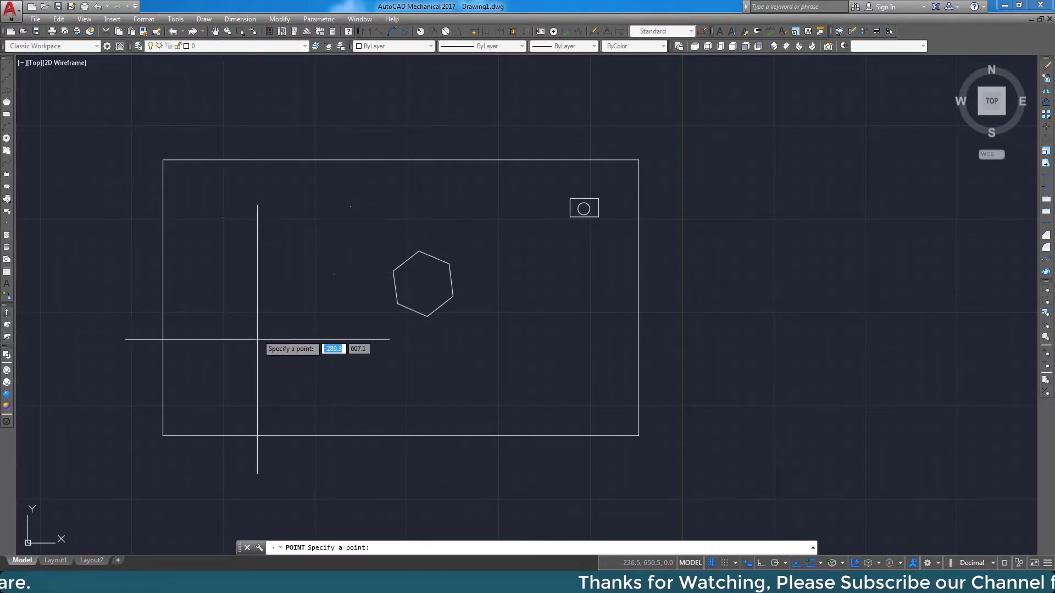
pyautogui.click(257, 339)
pyautogui.click(243, 276)
pyautogui.click(280, 215)
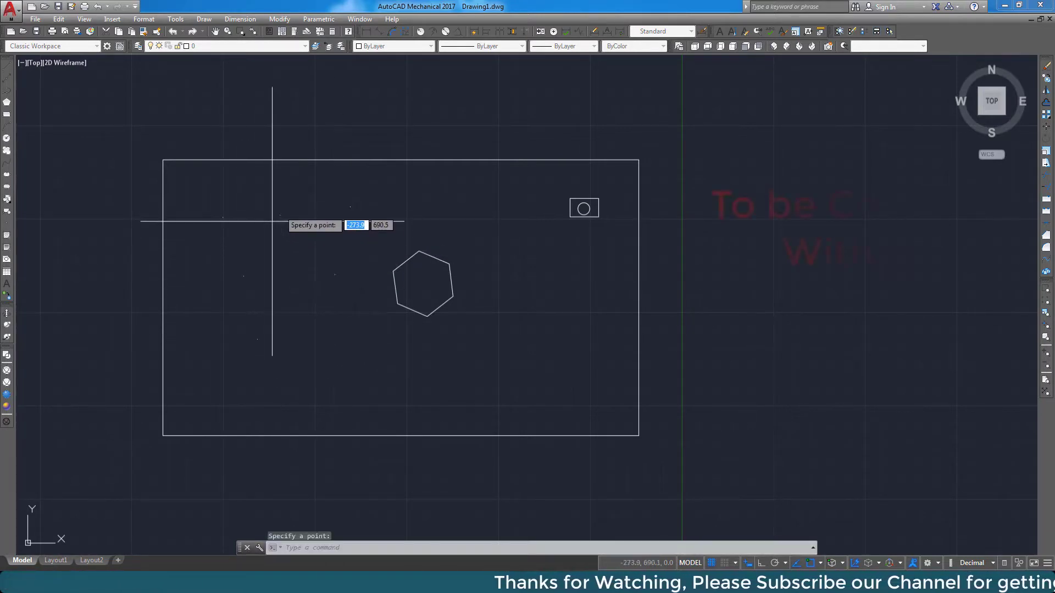
pyautogui.click(253, 185)
pyautogui.click(198, 276)
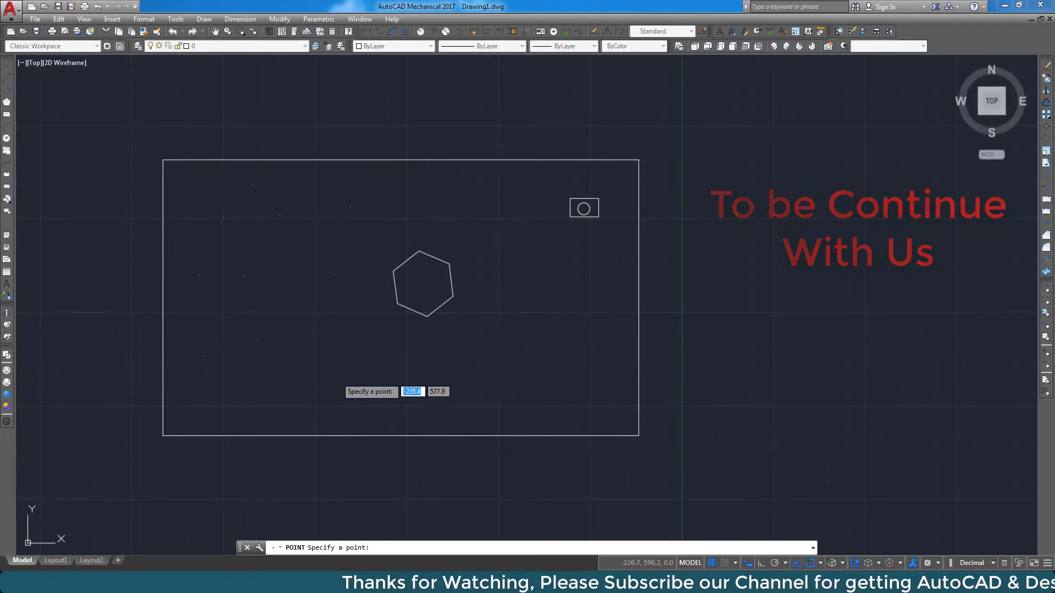